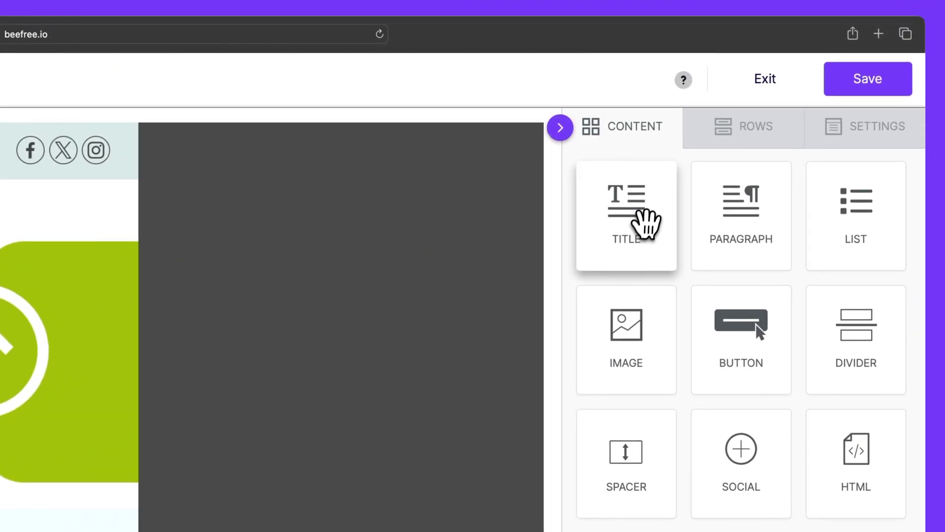
Add a title block above the MoneyApp logo in the hero section, reading "Enjoy the capabilities of an upgraded plan!".
{"action": "left_click_drag", "start_coordinate": [781, 119], "coordinate": [490, 158]}
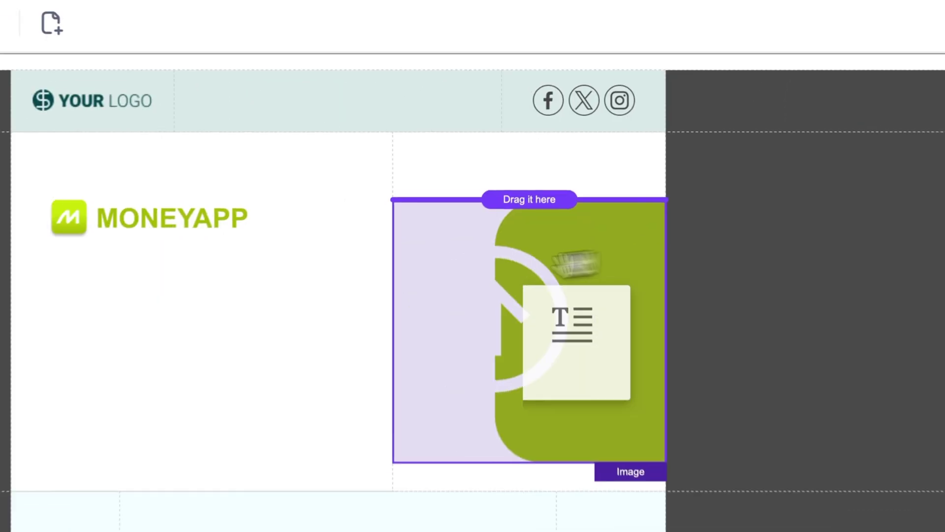
{"action": "left_click_drag", "start_coordinate": [510, 269], "coordinate": [181, 280]}
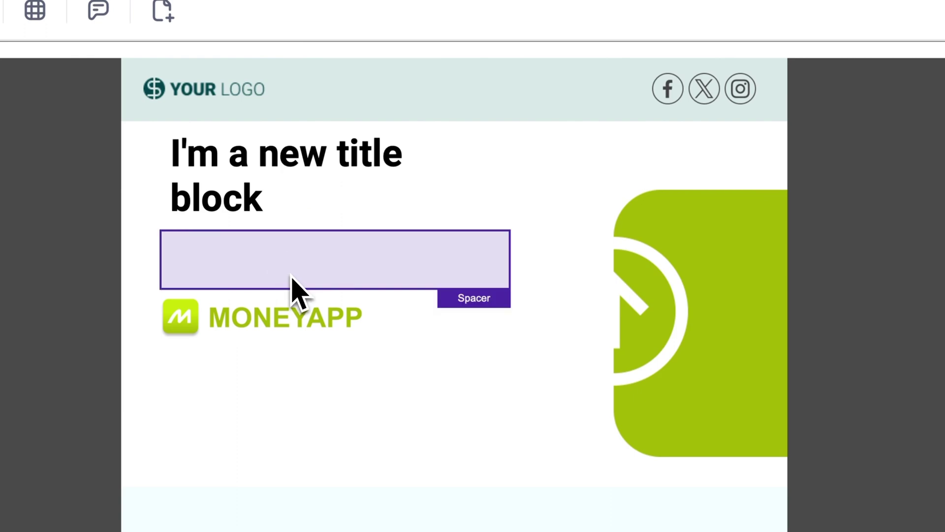
{"action": "left_click", "coordinate": [270, 196]}
{"action": "triple_click", "coordinate": [270, 196]}
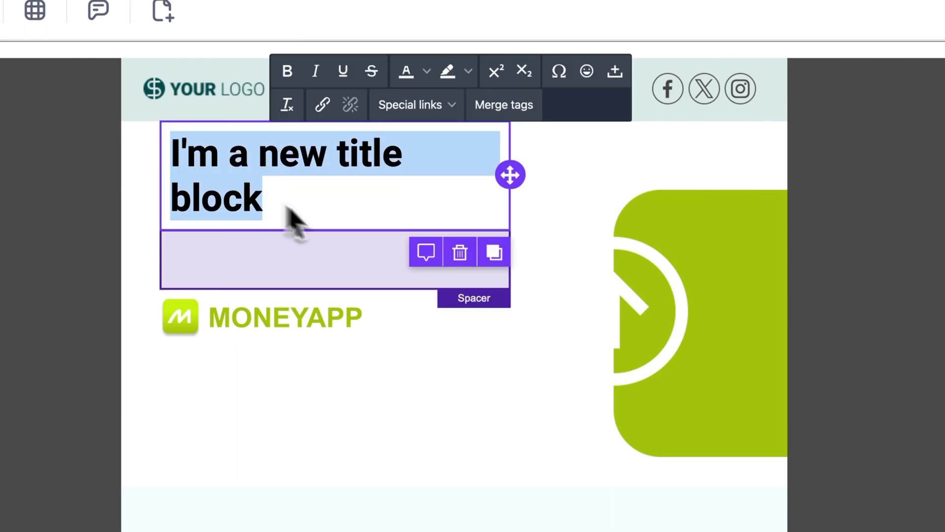
{"action": "type", "text": "Enjoy the capabi"}
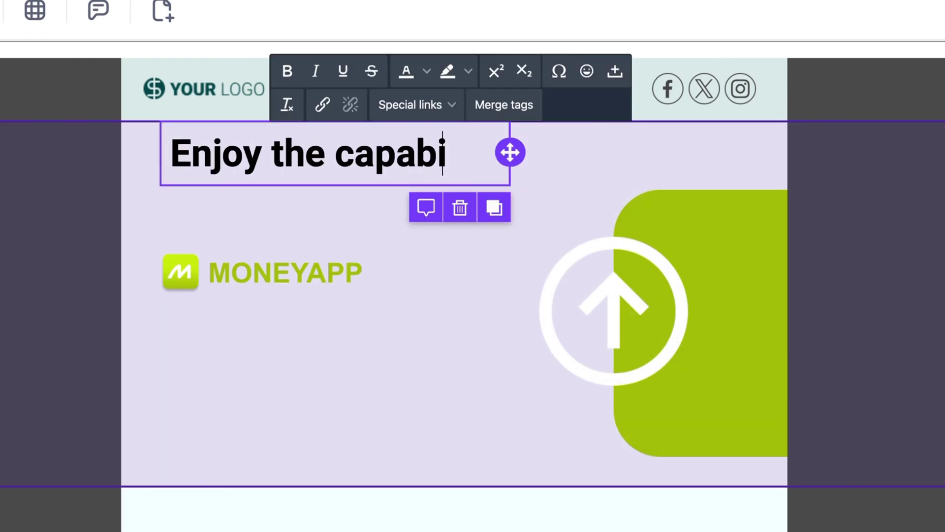
{"action": "type", "text": "lities of an upgraded plan!"}
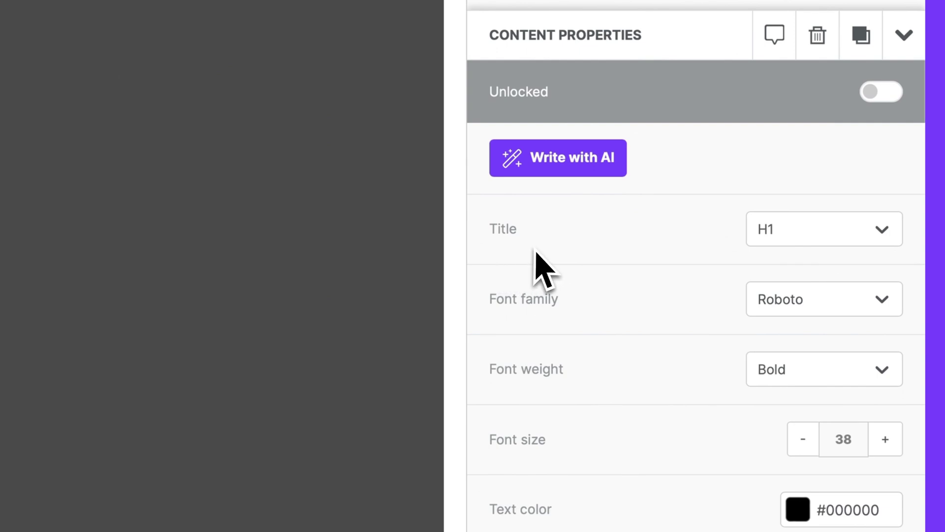
Change the new title block's heading level to H2.
{"action": "left_click", "coordinate": [892, 268]}
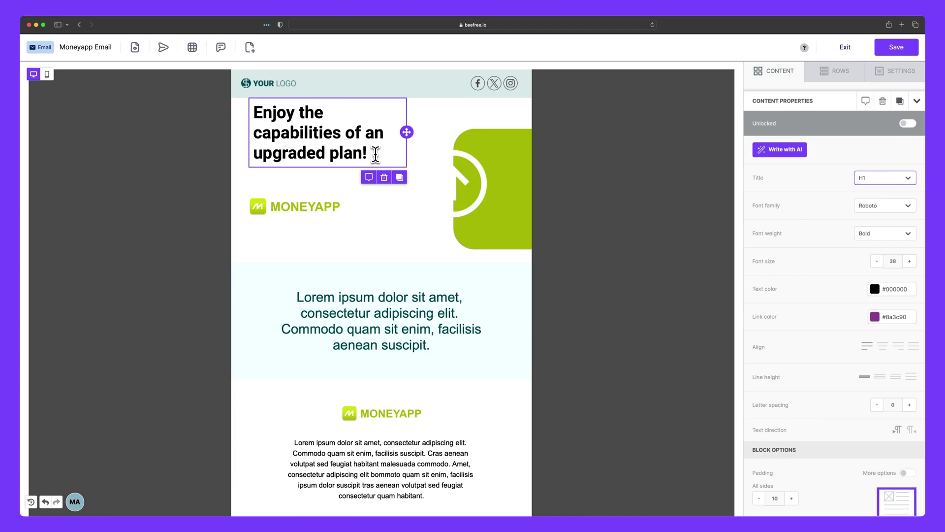
{"action": "left_click_drag", "start_coordinate": [256, 112], "coordinate": [386, 163]}
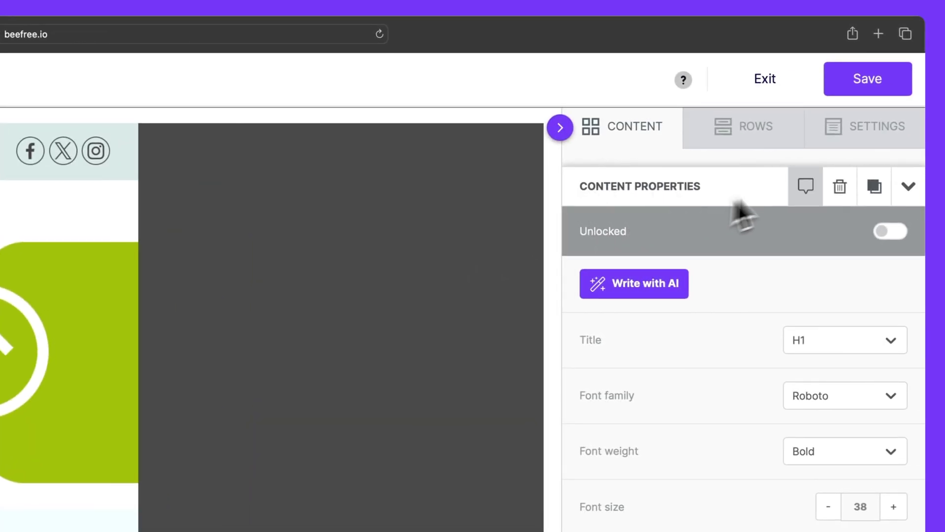
{"action": "left_click", "coordinate": [837, 348]}
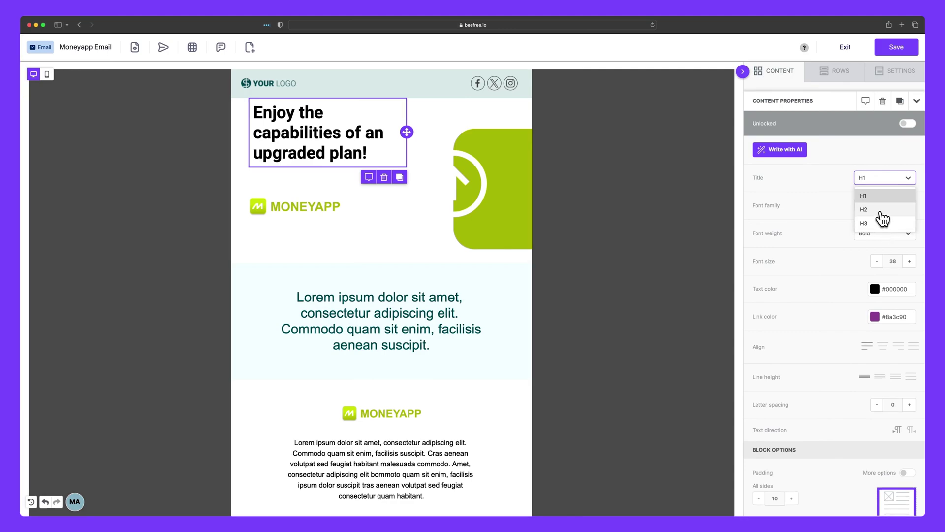
{"action": "left_click", "coordinate": [880, 211]}
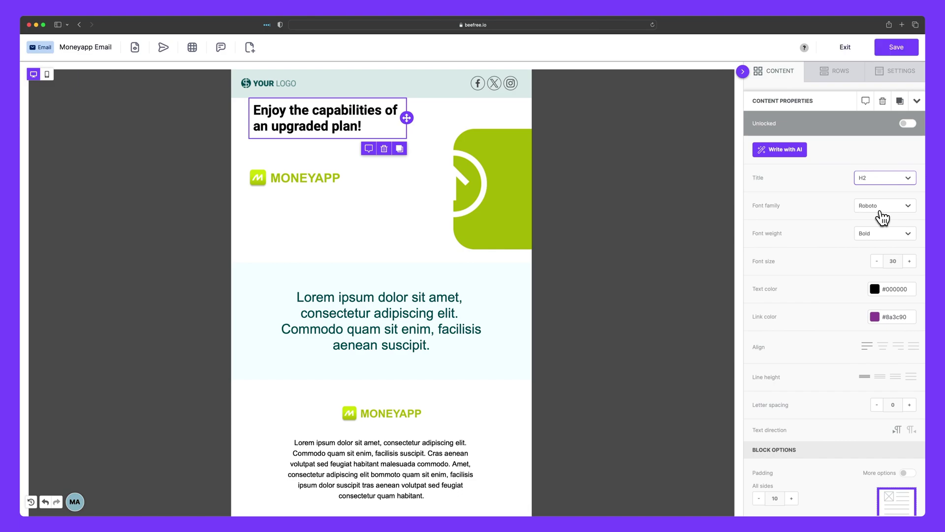
{"action": "left_click", "coordinate": [476, 310]}
{"action": "left_click", "coordinate": [378, 123]}
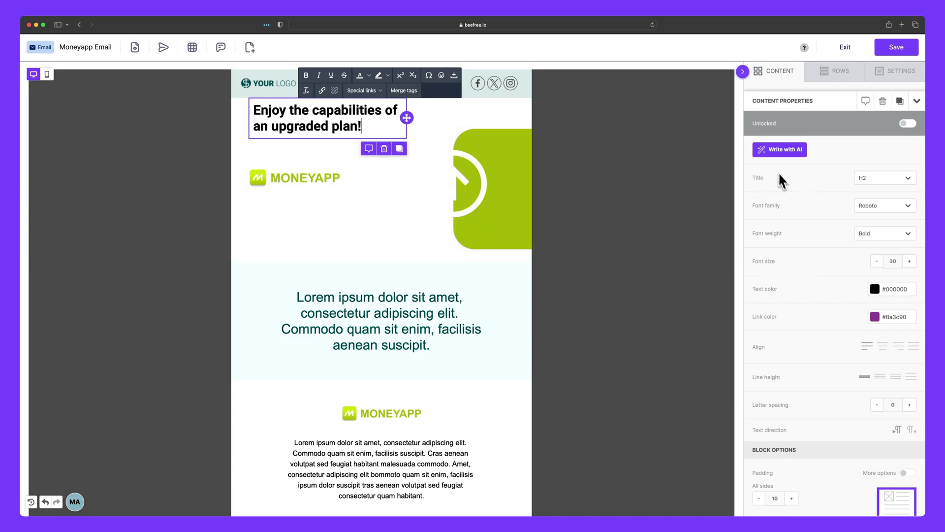
Try bold, italic and underline in turn on the word "adipiscing" in the large green paragraph, removing each style again.
{"action": "left_click_drag", "start_coordinate": [784, 182], "coordinate": [517, 271]}
{"action": "left_click", "coordinate": [452, 311]}
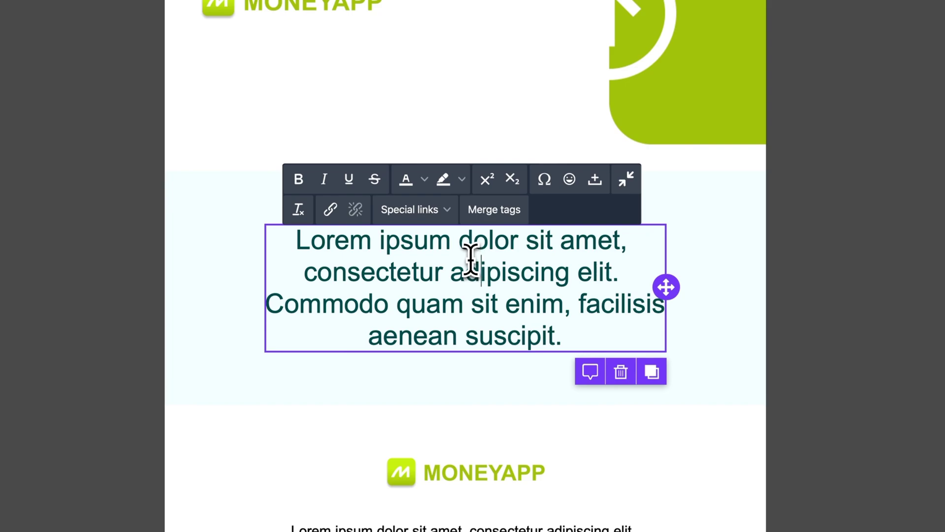
{"action": "left_click", "coordinate": [305, 187]}
{"action": "left_click", "coordinate": [306, 187]}
{"action": "left_click", "coordinate": [323, 186]}
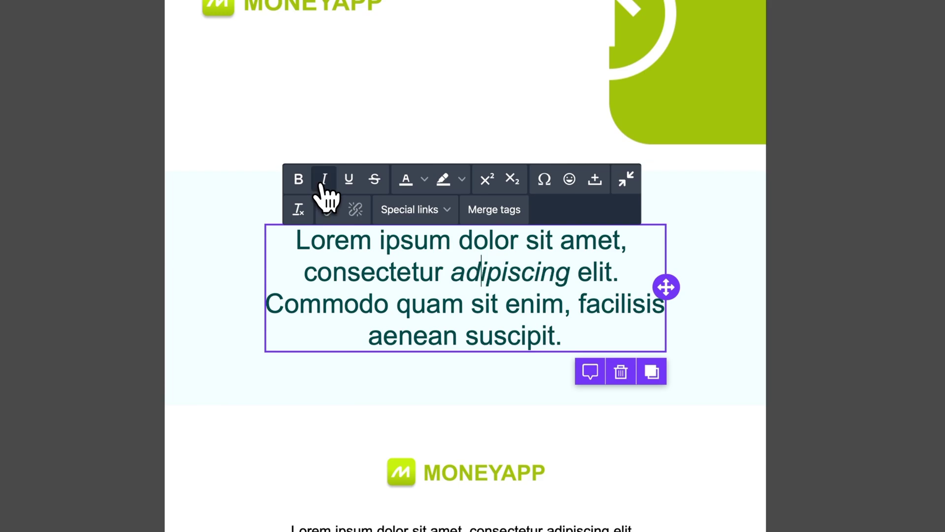
{"action": "left_click", "coordinate": [323, 186]}
{"action": "left_click", "coordinate": [345, 184]}
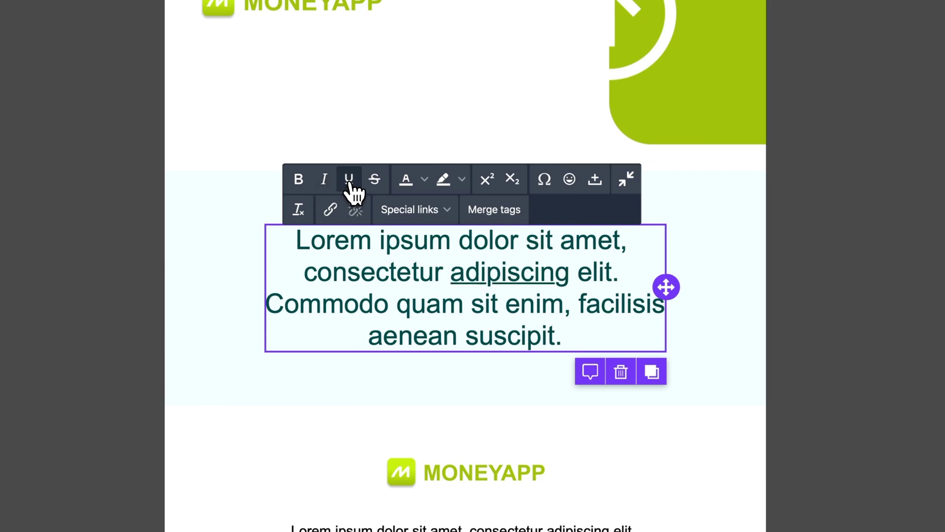
{"action": "left_click", "coordinate": [345, 183]}
Examine the text color, highlight color and emoji options available for the large green paragraph.
{"action": "left_click", "coordinate": [422, 181]}
{"action": "left_click", "coordinate": [424, 181]}
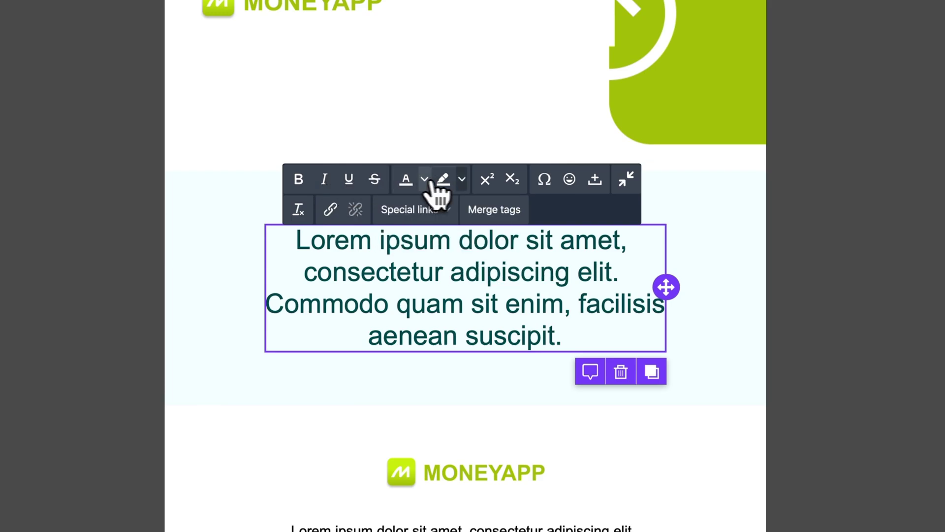
{"action": "left_click", "coordinate": [463, 180]}
{"action": "left_click", "coordinate": [464, 180]}
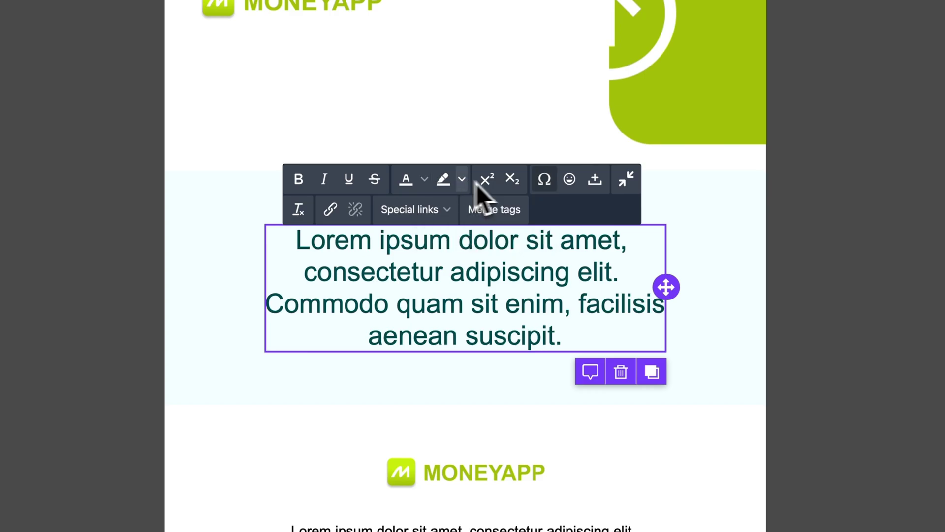
{"action": "left_click", "coordinate": [570, 179]}
{"action": "key", "text": "Escape"}
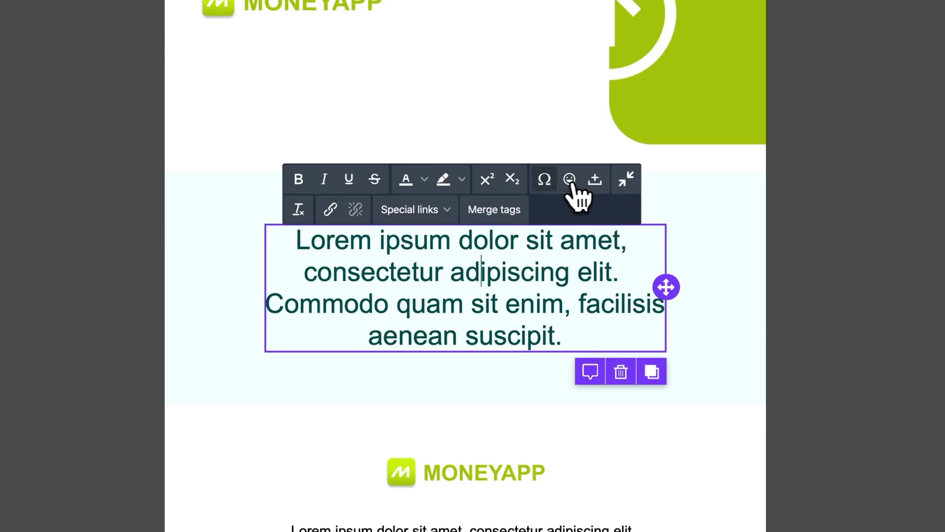
Examine the link settings, the special links and the full list of merge tags offered for the paragraph text.
{"action": "left_click", "coordinate": [336, 211]}
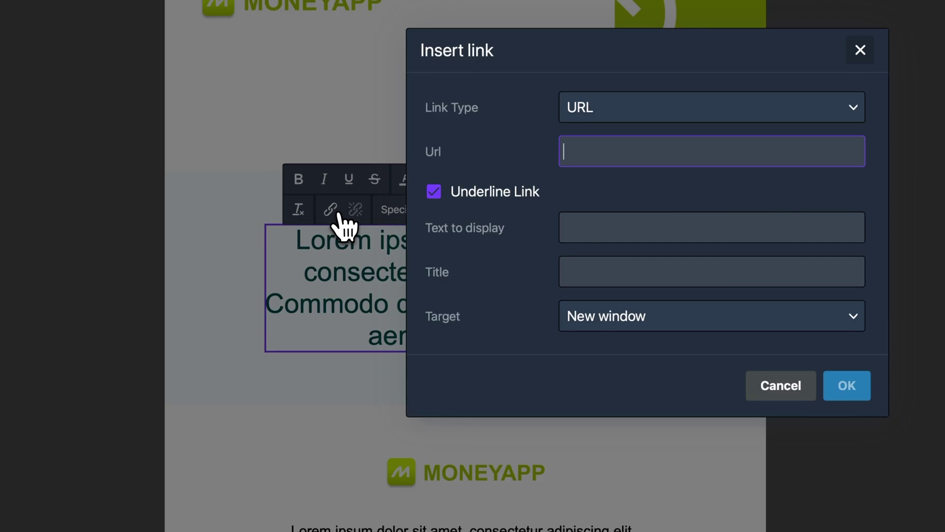
{"action": "key", "text": "Escape"}
{"action": "left_click", "coordinate": [436, 216]}
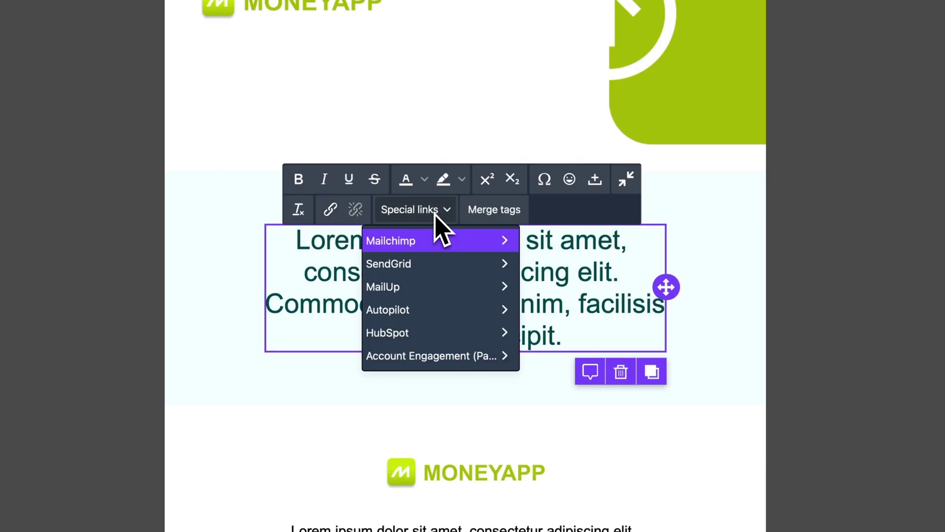
{"action": "left_click", "coordinate": [486, 215]}
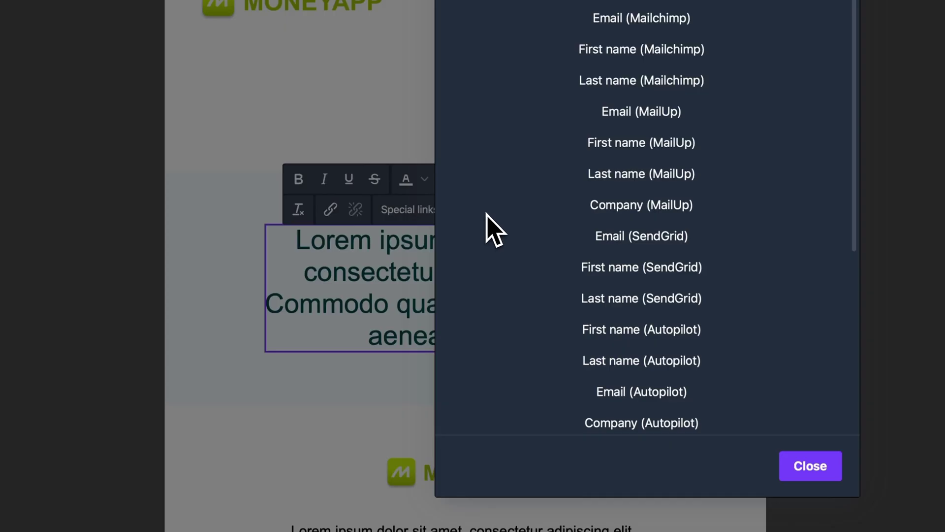
{"action": "scroll", "coordinate": [487, 216], "scroll_direction": "down", "scroll_amount": 6}
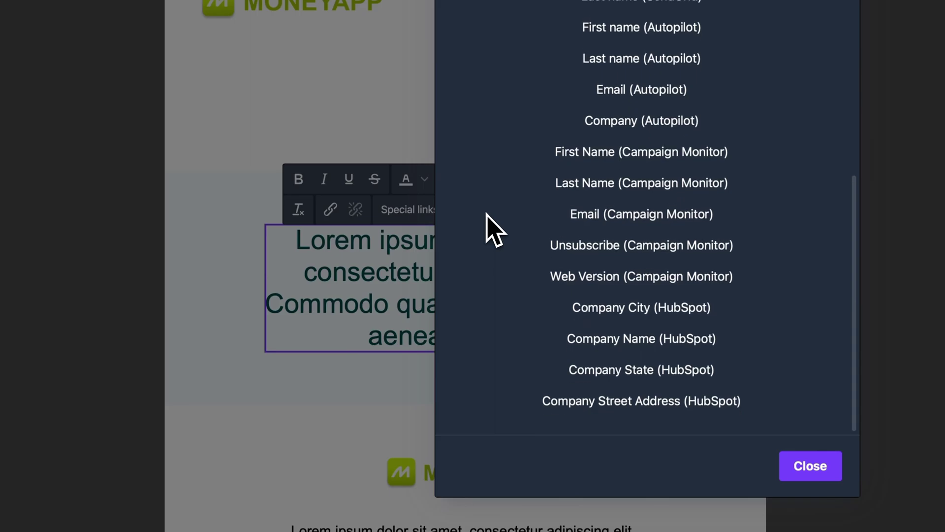
{"action": "key", "text": "Escape"}
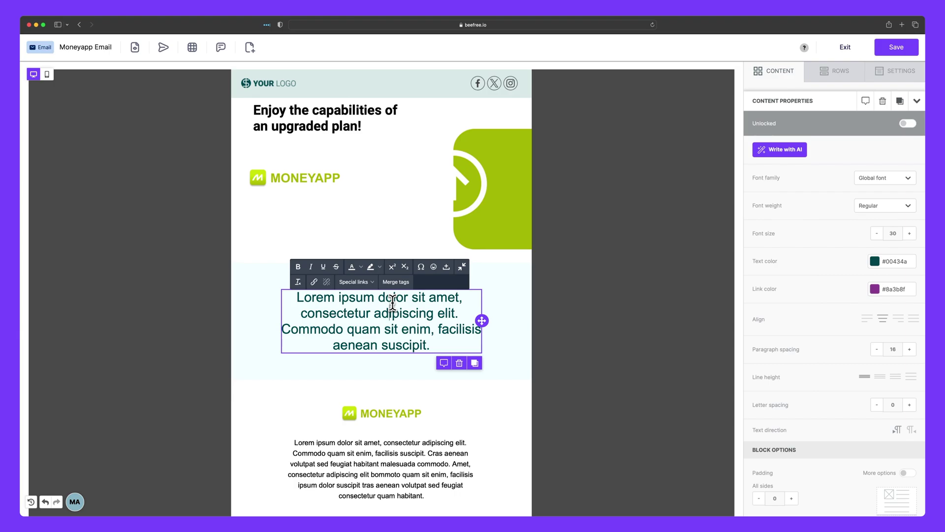
Set the padding of the small paragraph above the pricing columns to 30 on all sides.
{"action": "scroll", "coordinate": [393, 302], "scroll_direction": "down", "scroll_amount": 4}
{"action": "left_click", "coordinate": [393, 291]}
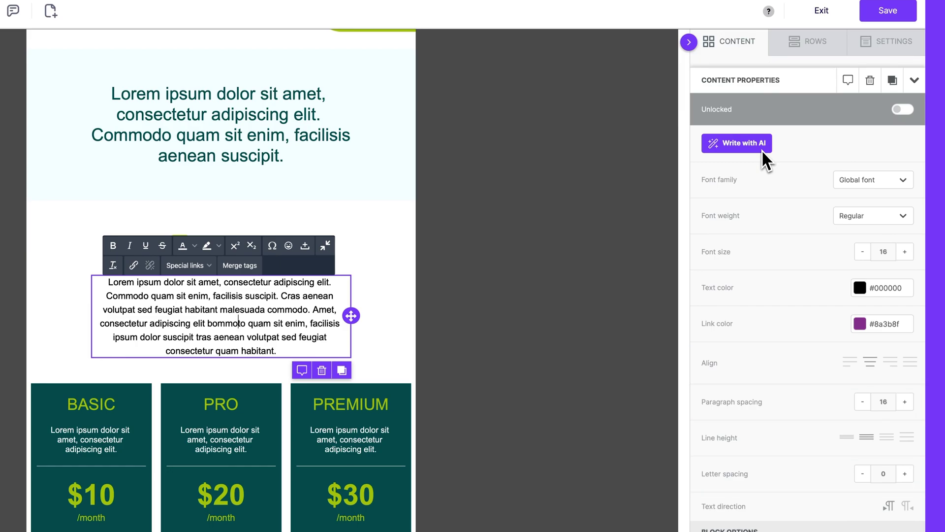
{"action": "scroll", "coordinate": [761, 150], "scroll_direction": "down", "scroll_amount": 2}
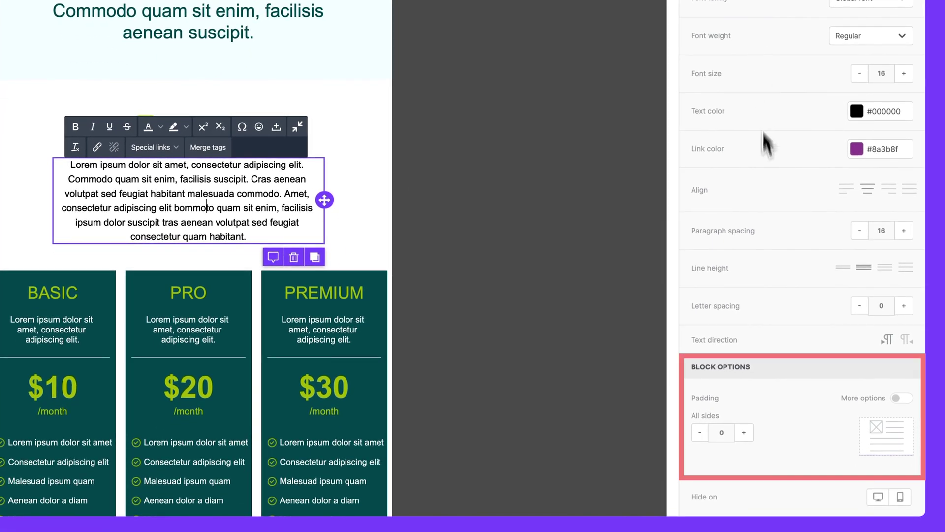
{"action": "left_click", "coordinate": [745, 433]}
{"action": "left_click", "coordinate": [744, 433]}
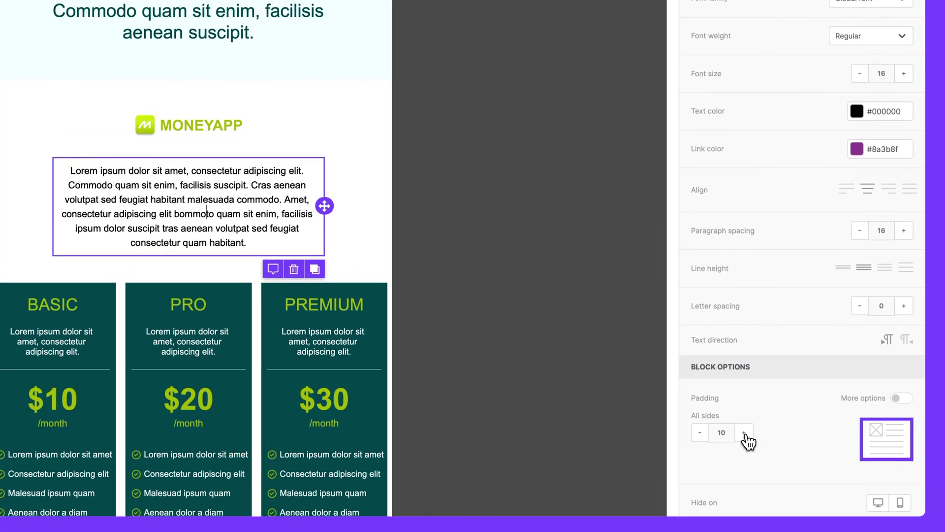
{"action": "left_click", "coordinate": [744, 433]}
{"action": "left_click", "coordinate": [744, 434]}
{"action": "left_click", "coordinate": [744, 433]}
{"action": "left_click", "coordinate": [744, 433]}
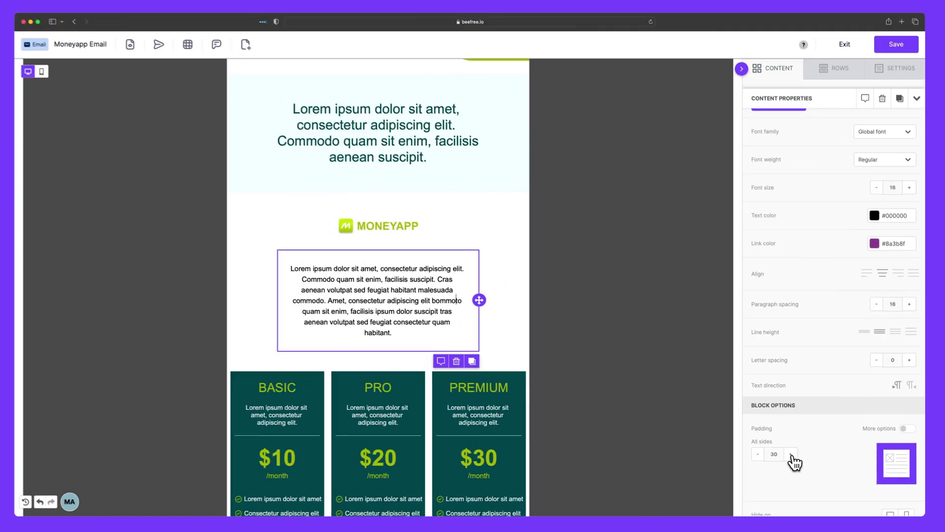
Select the "Enjoy the capabilities of an upgraded plan!" title block for editing.
{"action": "scroll", "coordinate": [770, 481], "scroll_direction": "up", "scroll_amount": 10}
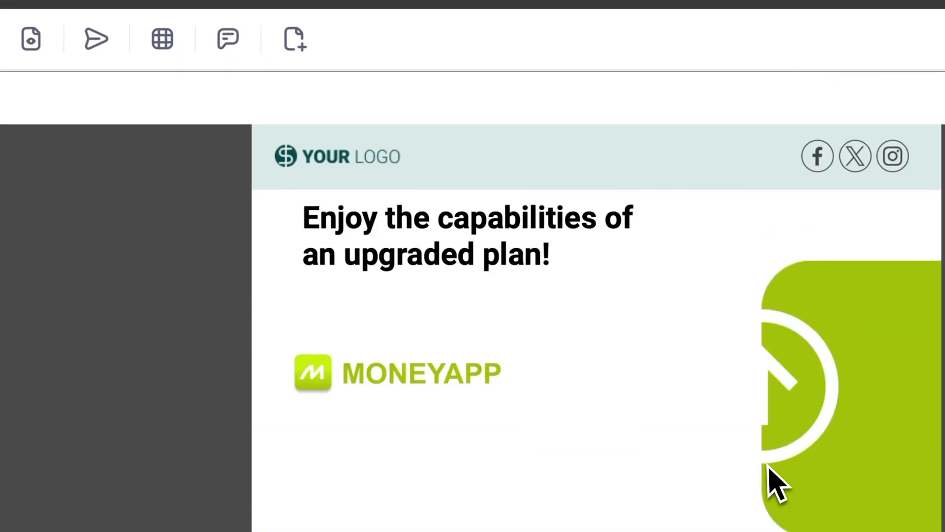
{"action": "left_click", "coordinate": [548, 202]}
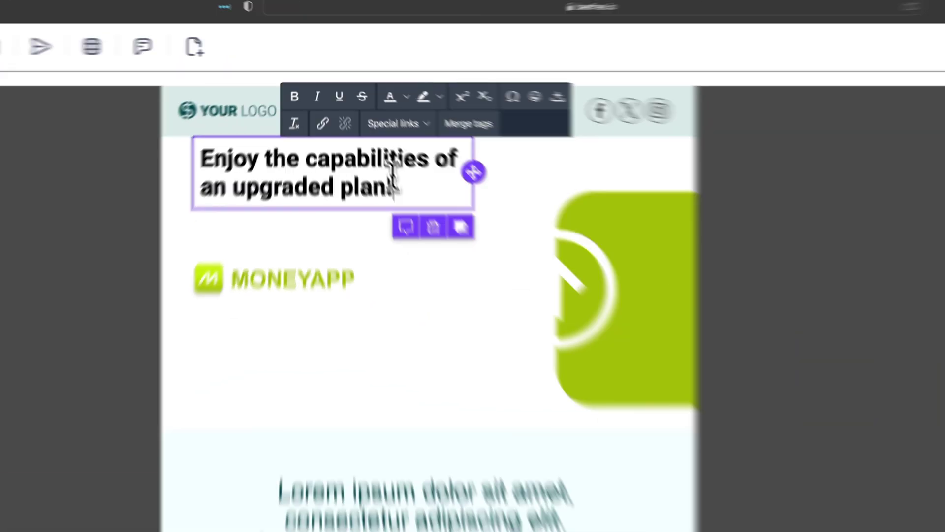